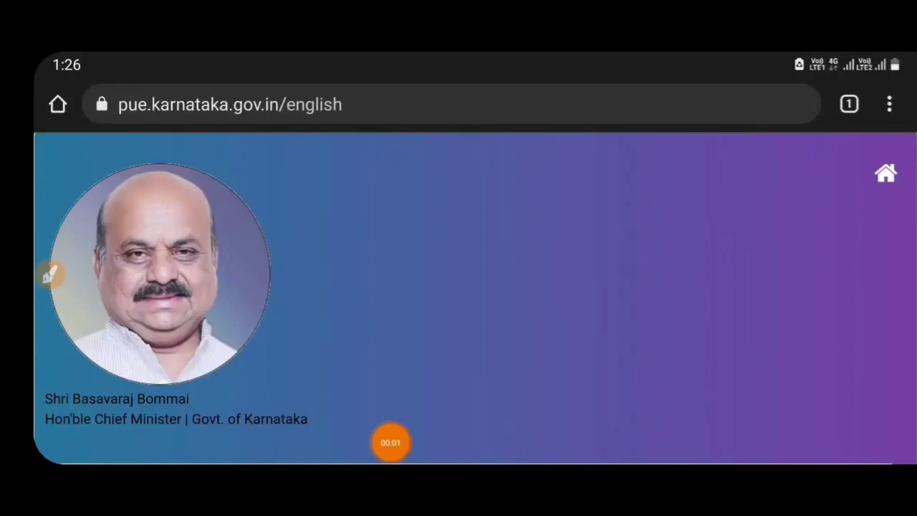
scroll(473, 272, down, 2)
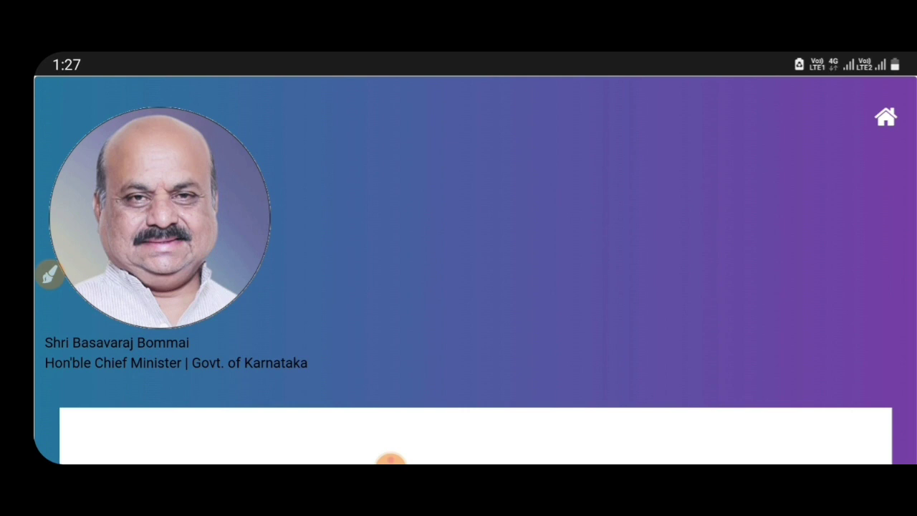
click(49, 274)
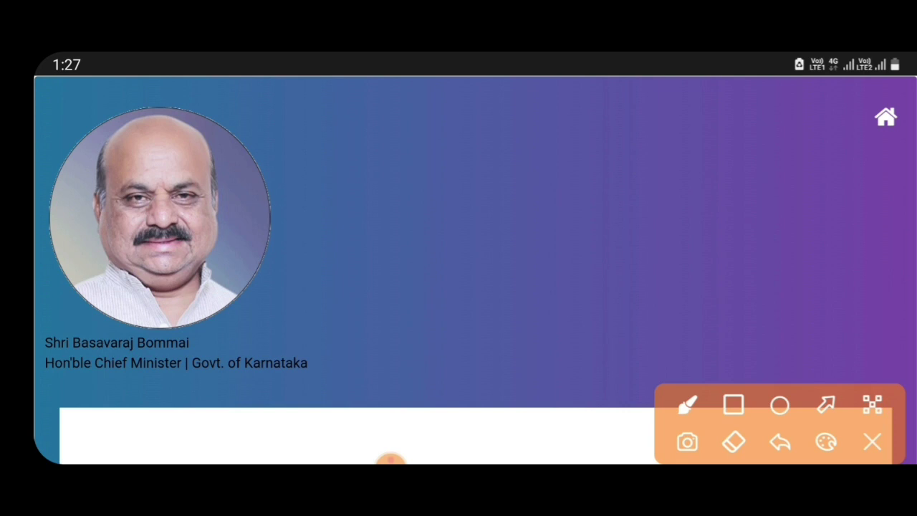
mouse_move(137, 204)
mouse_down()
mouse_move(243, 179)
mouse_move(315, 258)
mouse_move(243, 301)
mouse_up()
mouse_move(157, 205)
mouse_down()
mouse_move(229, 161)
mouse_move(268, 159)
mouse_up()
mouse_move(366, 179)
mouse_down()
mouse_move(459, 144)
mouse_move(430, 258)
mouse_move(487, 208)
mouse_up()
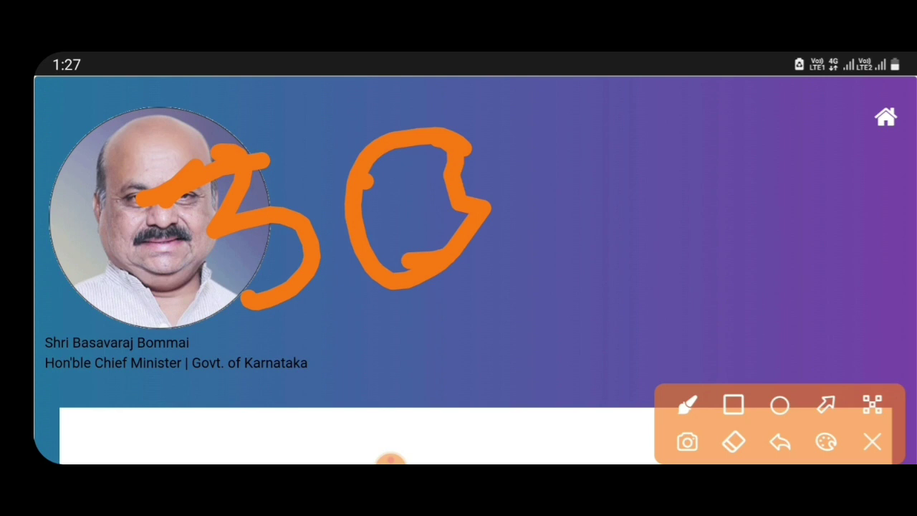
click(872, 442)
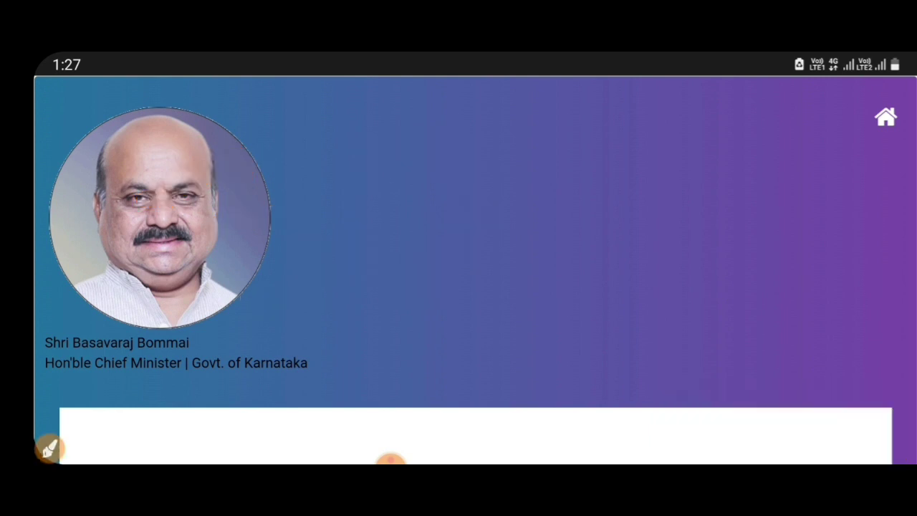
click(49, 448)
mouse_move(151, 240)
mouse_down()
mouse_move(243, 276)
mouse_move(222, 347)
mouse_up()
mouse_move(395, 187)
mouse_down()
mouse_move(351, 301)
mouse_move(393, 202)
mouse_up()
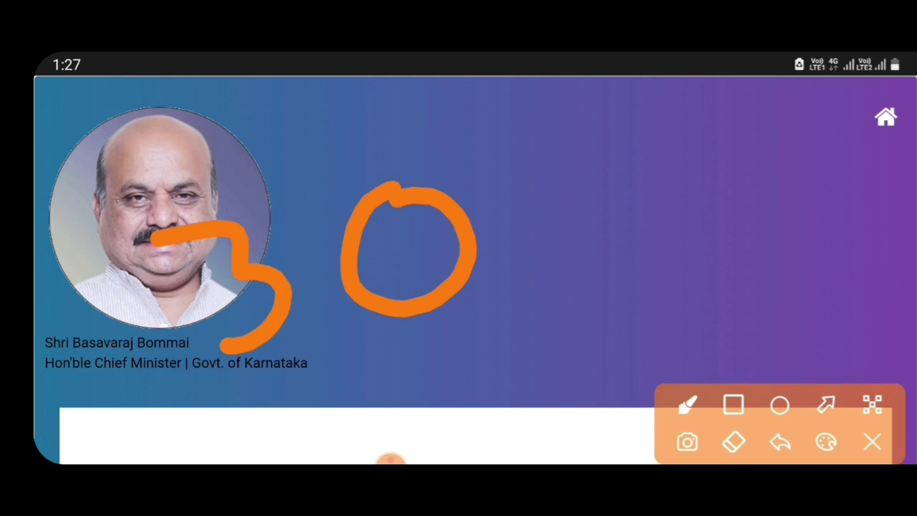
drag(611, 122, 536, 307)
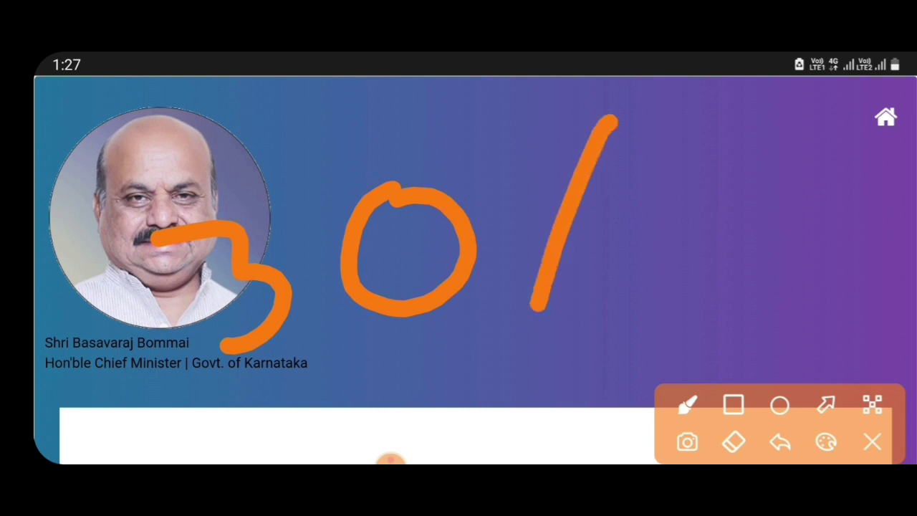
mouse_move(733, 143)
mouse_down()
mouse_move(688, 154)
mouse_move(761, 208)
mouse_move(730, 147)
mouse_up()
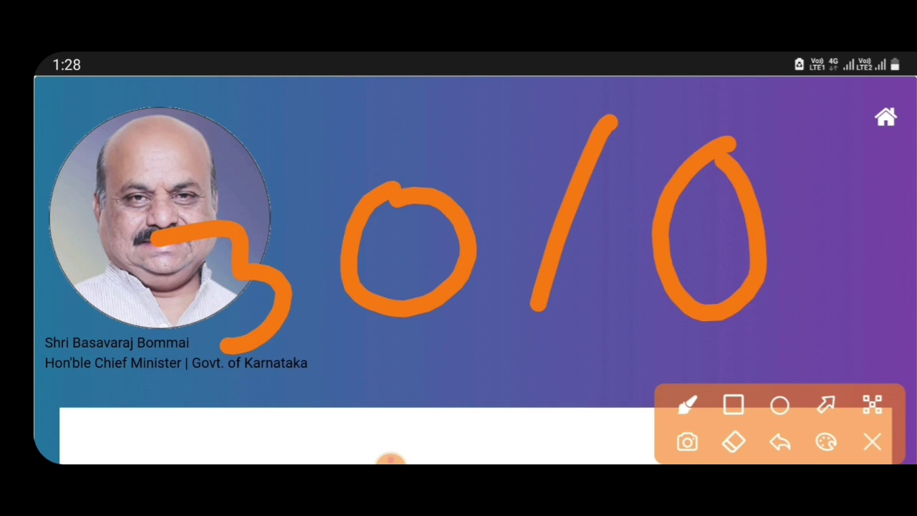
drag(206, 109, 227, 191)
mouse_move(301, 116)
mouse_down()
mouse_move(274, 152)
mouse_move(316, 119)
mouse_up()
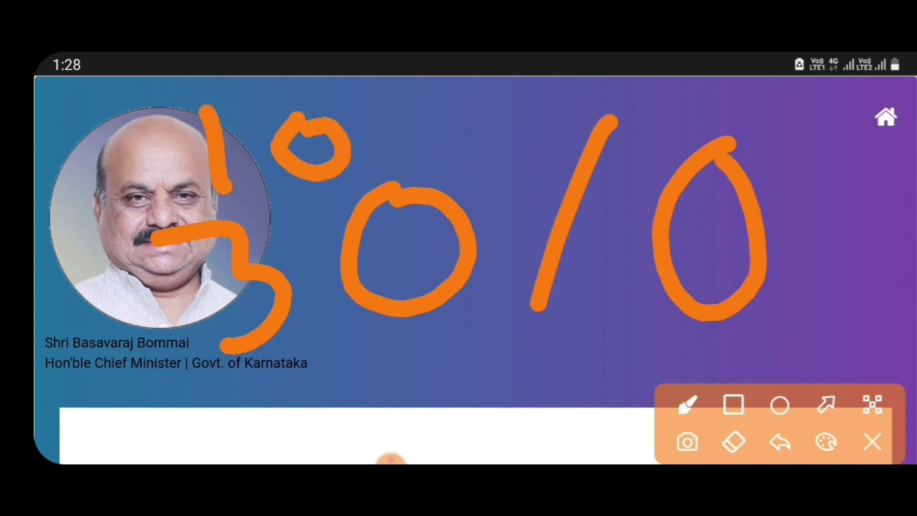
click(872, 442)
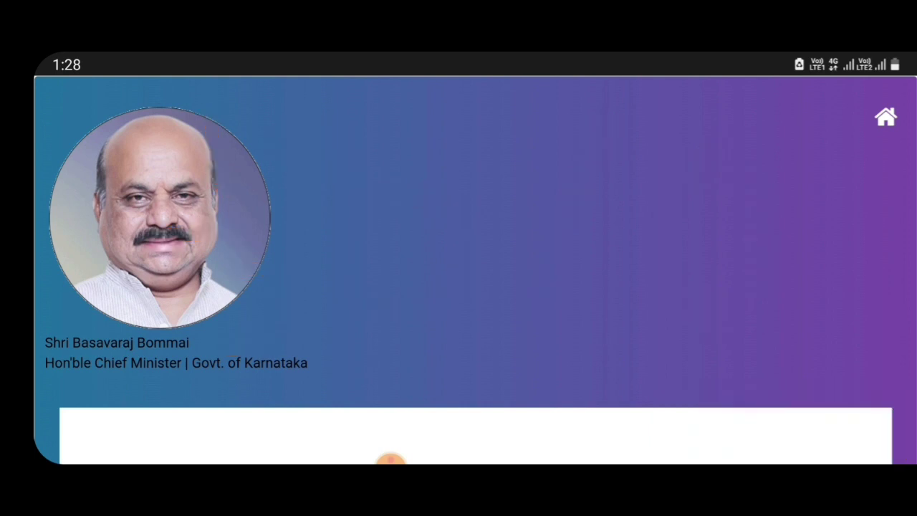
Reopen the drawing tools and write an orange 30/0 over the portrait.
click(48, 449)
mouse_move(66, 154)
mouse_down()
mouse_move(122, 181)
mouse_move(100, 251)
mouse_up()
drag(188, 130, 179, 163)
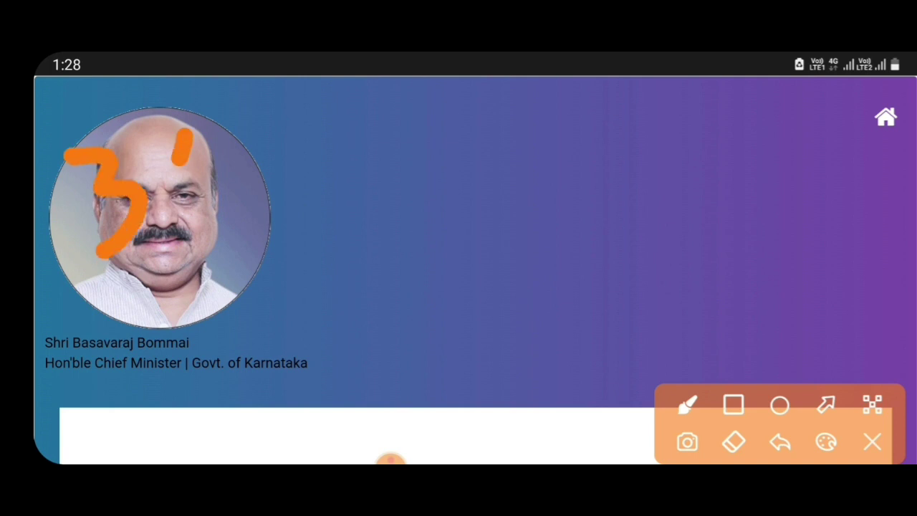
drag(214, 140, 247, 154)
drag(304, 92, 262, 192)
mouse_move(362, 224)
mouse_down()
mouse_move(390, 208)
mouse_move(355, 124)
mouse_move(362, 222)
mouse_up()
Write 70/ in the right half with 35 below it.
drag(573, 141, 629, 235)
drag(581, 214, 698, 204)
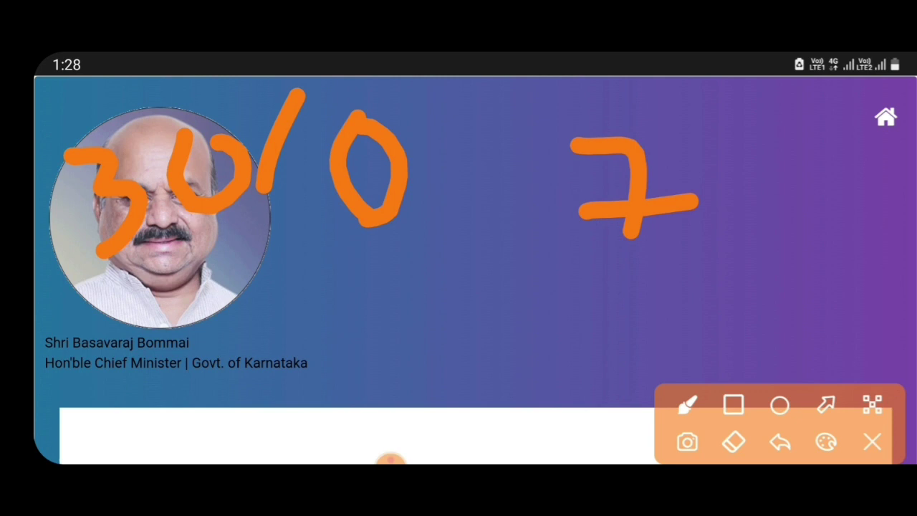
mouse_move(734, 149)
mouse_down()
mouse_move(723, 251)
mouse_move(735, 151)
mouse_up()
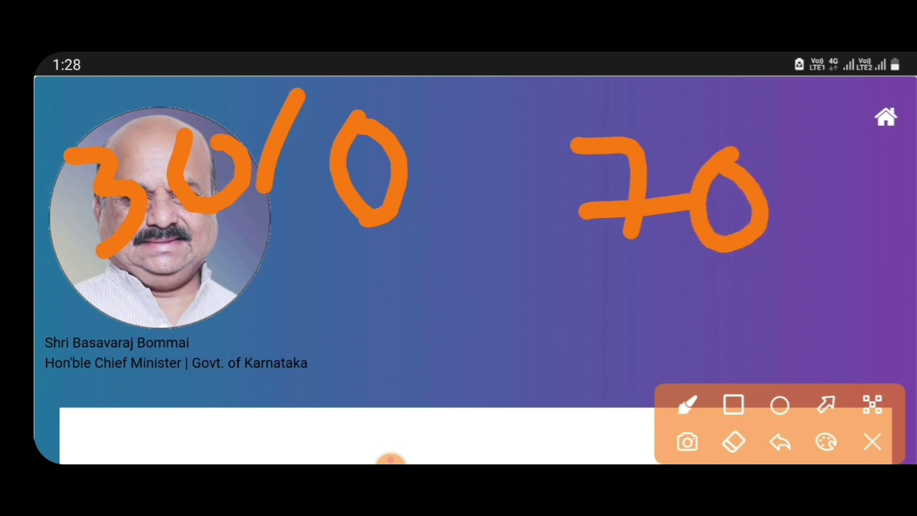
drag(832, 149, 763, 298)
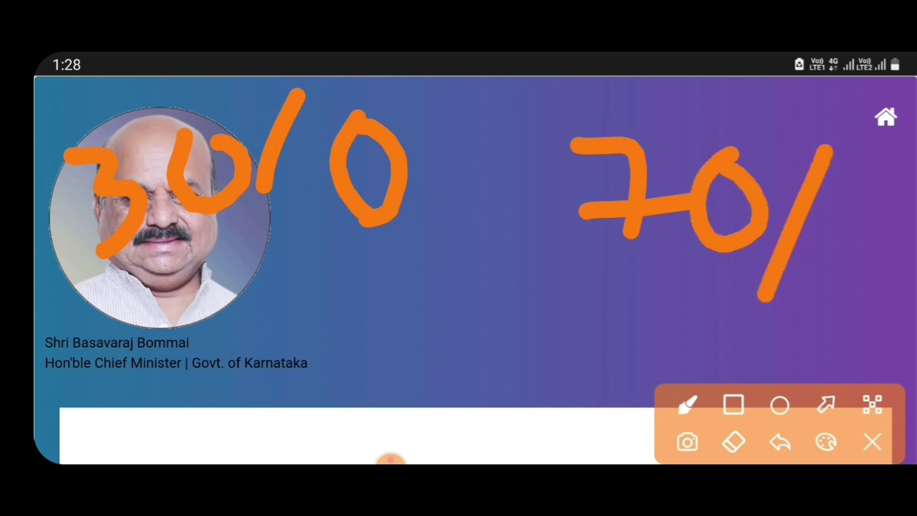
drag(524, 295, 570, 360)
mouse_move(653, 285)
mouse_down()
mouse_move(682, 352)
mouse_move(692, 264)
mouse_up()
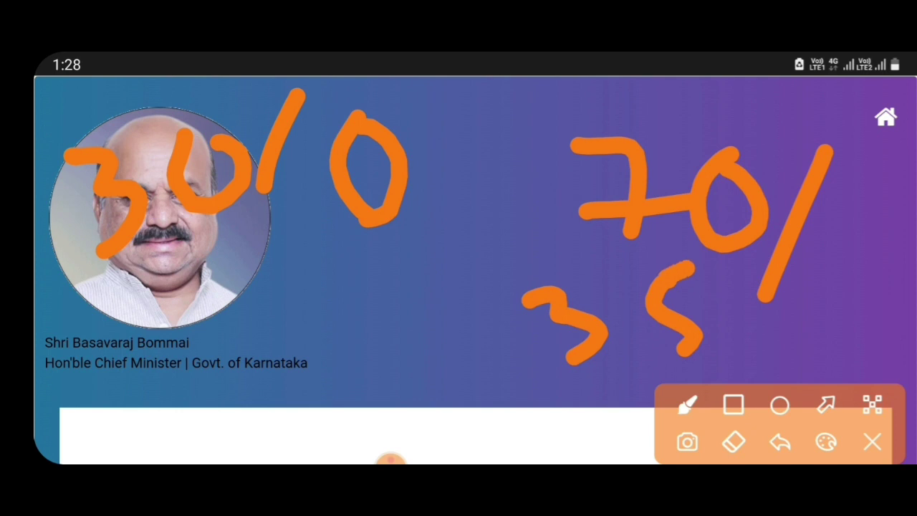
Write 75 + 0 with extra marks below 30/0, then clear everything.
mouse_move(118, 331)
mouse_down()
mouse_move(215, 321)
mouse_move(192, 405)
mouse_up()
mouse_move(308, 262)
mouse_down()
mouse_move(338, 369)
mouse_move(287, 391)
mouse_up()
drag(396, 245, 407, 336)
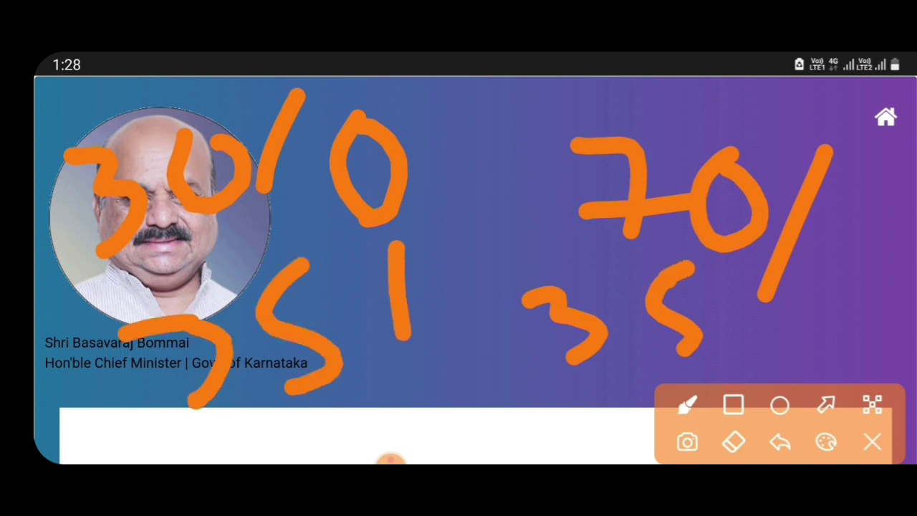
mouse_move(343, 318)
mouse_down()
mouse_move(444, 280)
mouse_move(501, 276)
mouse_up()
drag(358, 408, 419, 362)
drag(364, 428, 432, 378)
click(454, 342)
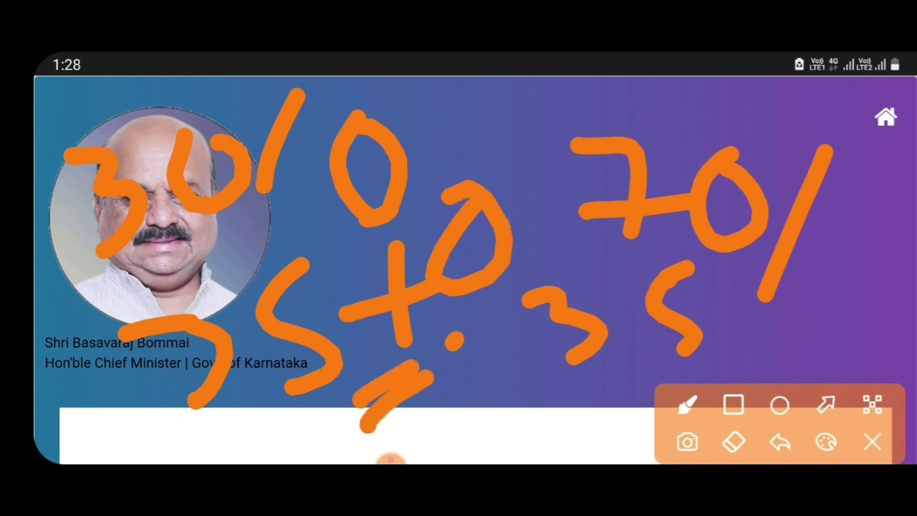
drag(459, 336, 459, 430)
drag(510, 316, 534, 412)
click(873, 442)
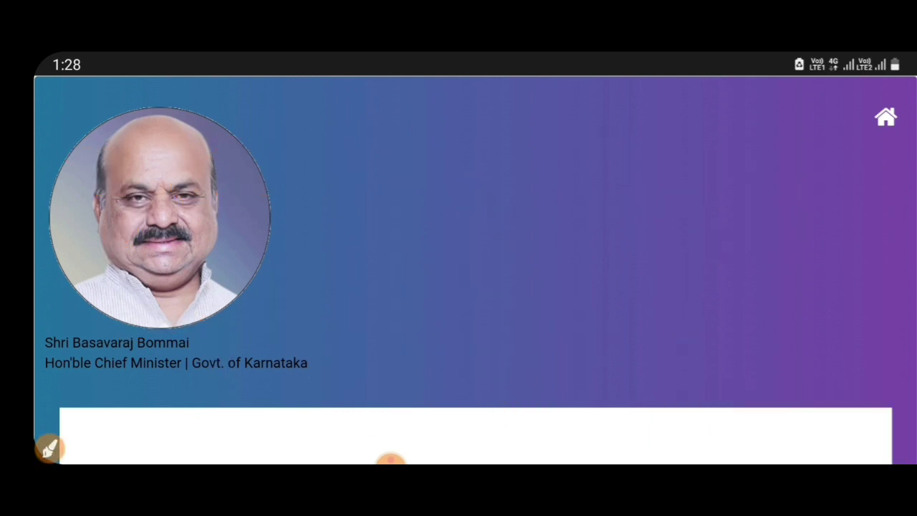
Reopen the brush tools, write an orange 70 above the banner, then erase it.
click(50, 448)
drag(529, 142, 565, 231)
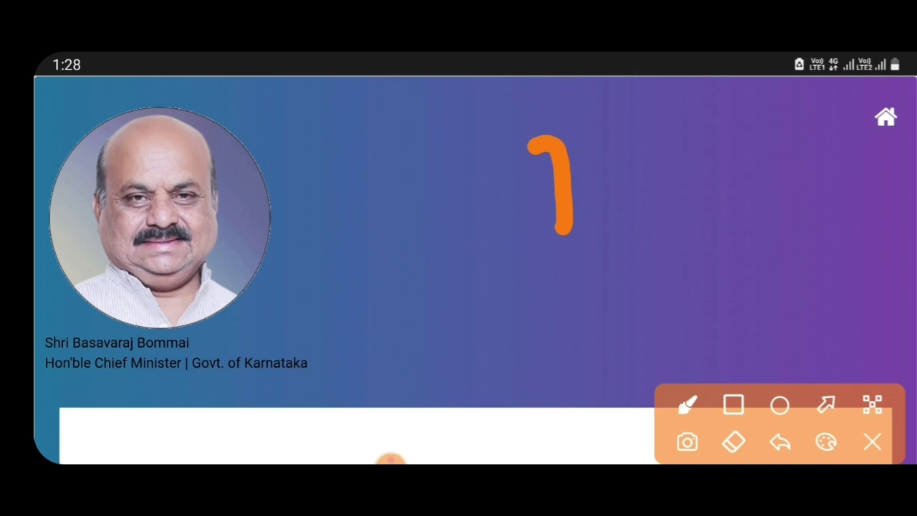
drag(495, 209, 618, 176)
drag(656, 126, 644, 129)
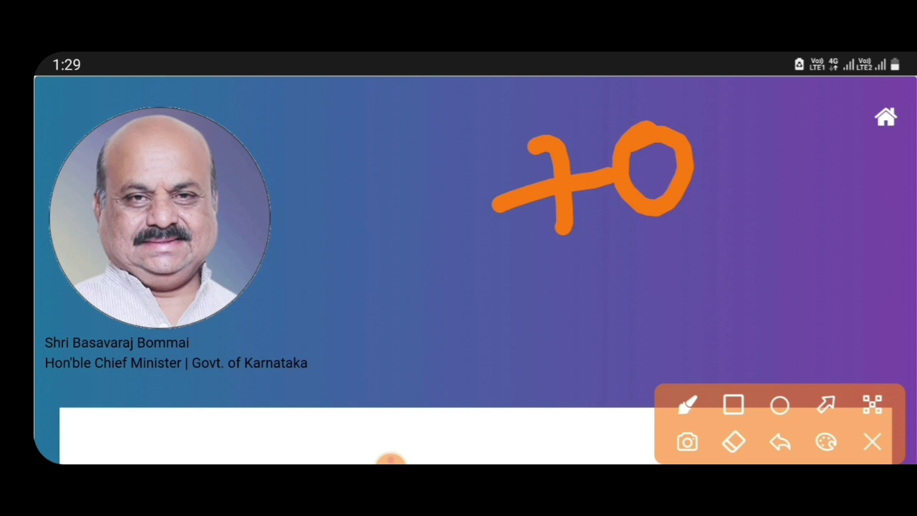
click(872, 442)
Reopen the drawing tools and write 70/25 over the photo.
click(50, 449)
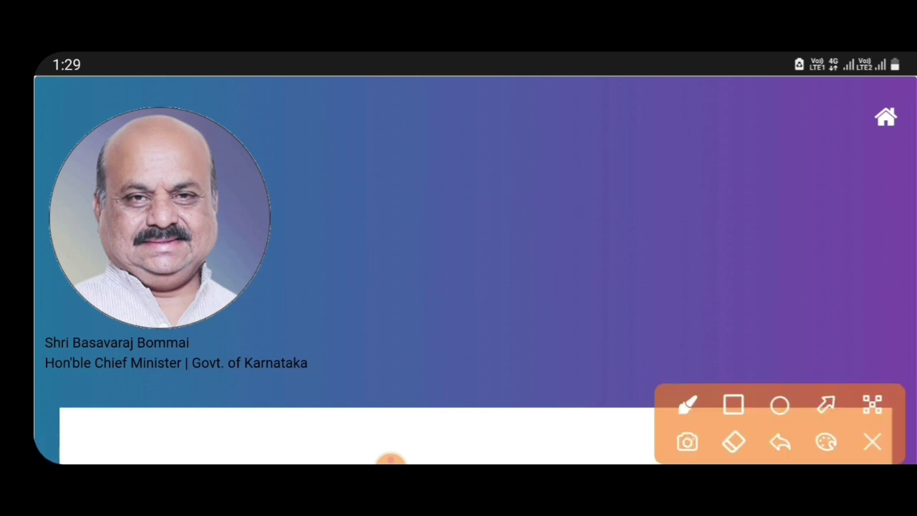
drag(143, 195, 267, 297)
drag(182, 240, 279, 228)
mouse_move(344, 165)
mouse_down()
mouse_move(326, 186)
mouse_move(347, 167)
mouse_up()
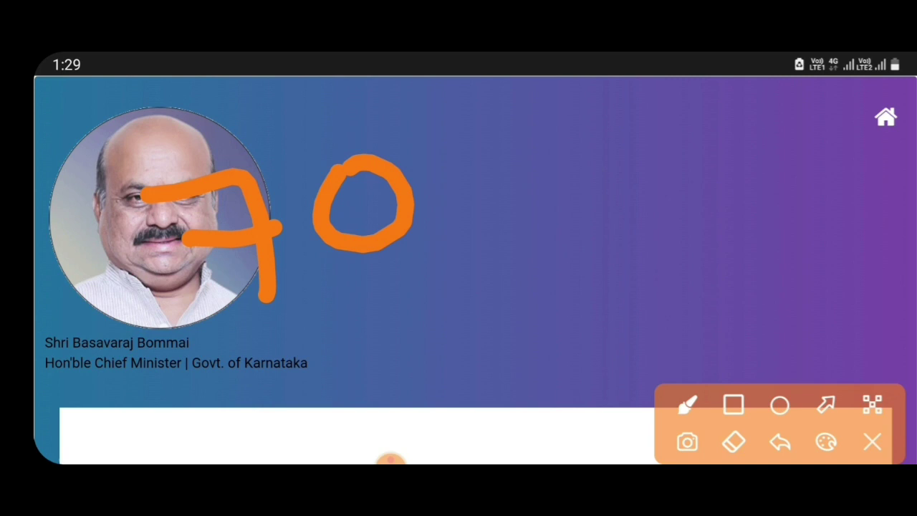
drag(579, 100, 489, 266)
click(677, 151)
mouse_move(677, 152)
mouse_down()
mouse_move(716, 204)
mouse_move(813, 210)
mouse_up()
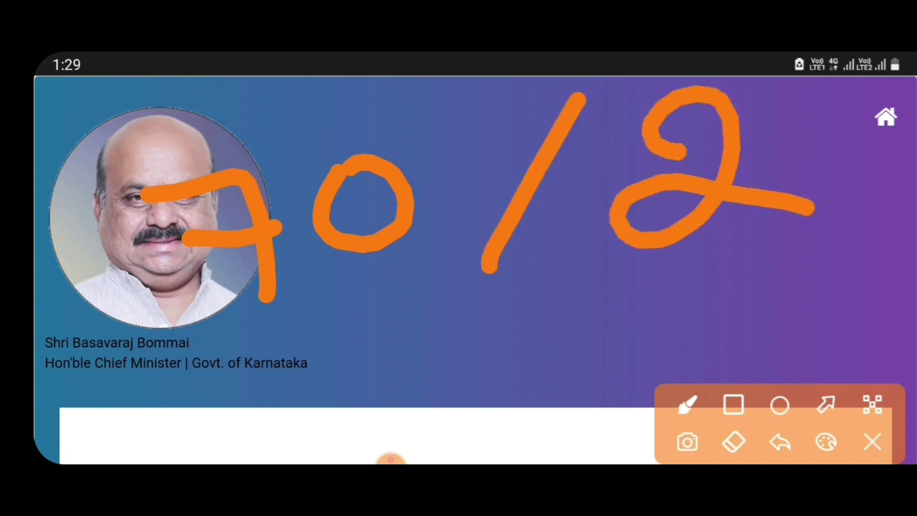
mouse_move(817, 100)
mouse_down()
mouse_move(784, 211)
mouse_move(875, 93)
mouse_up()
Add +15 below 70/25, then clear the markings.
mouse_move(286, 354)
mouse_down()
mouse_move(352, 319)
mouse_move(439, 331)
mouse_up()
click(486, 287)
drag(485, 287, 459, 393)
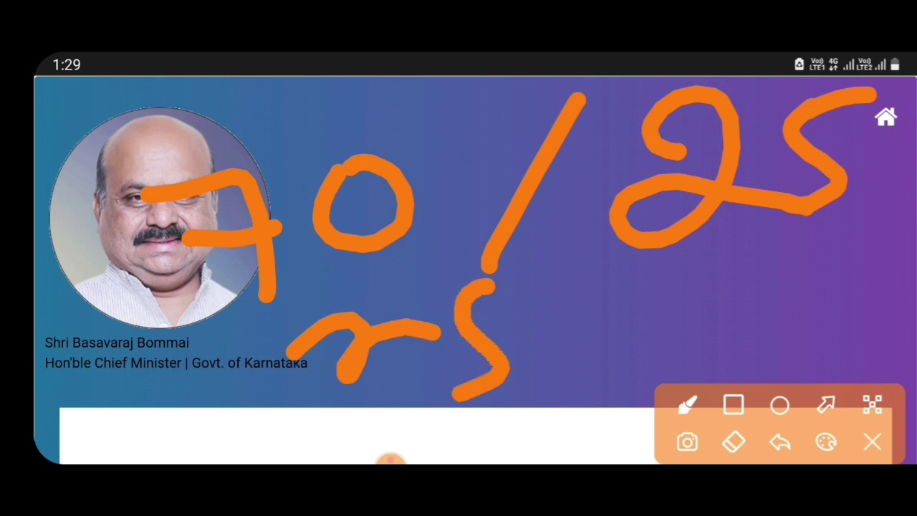
drag(581, 286, 564, 380)
drag(528, 343, 623, 324)
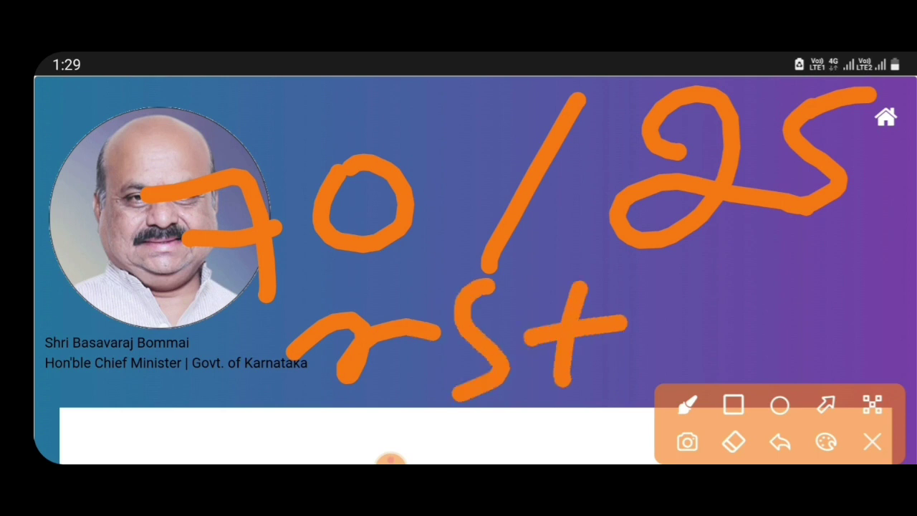
drag(659, 274, 699, 362)
drag(761, 276, 749, 358)
drag(781, 280, 814, 276)
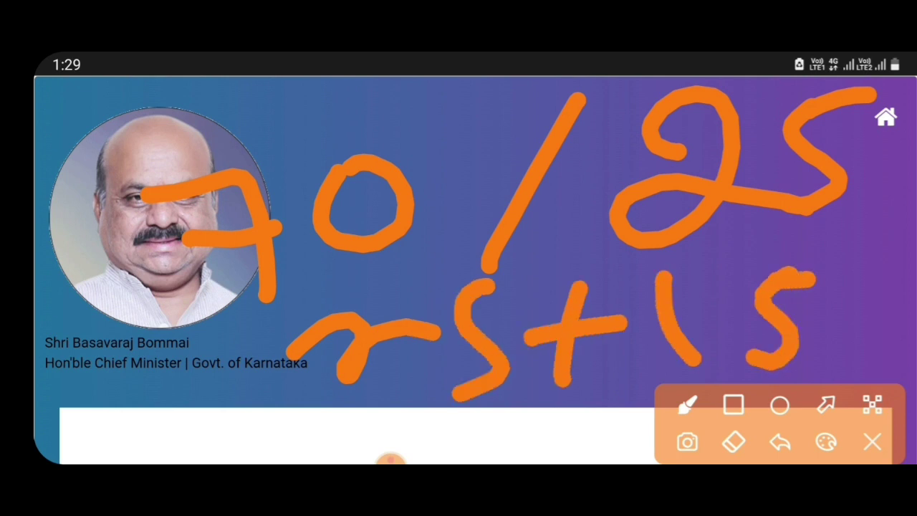
click(872, 442)
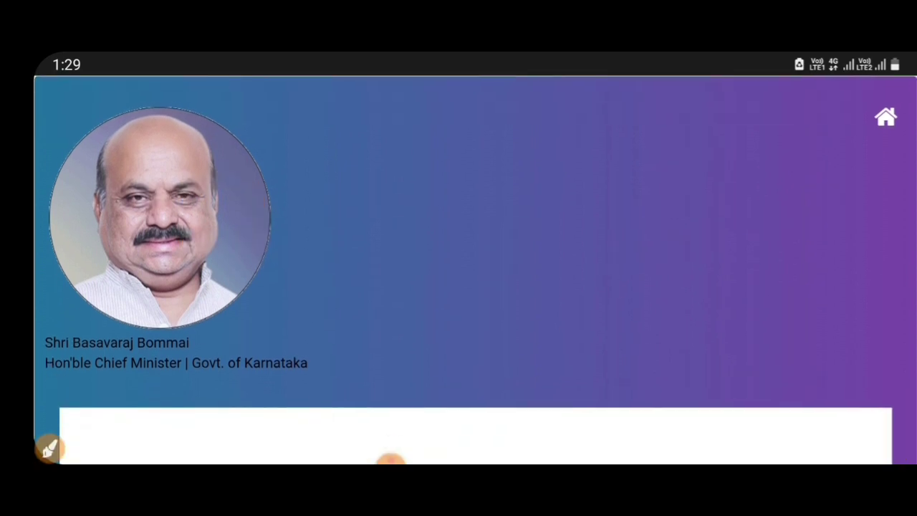
Reopen the tools and redraw 70/25 over the photo.
click(49, 449)
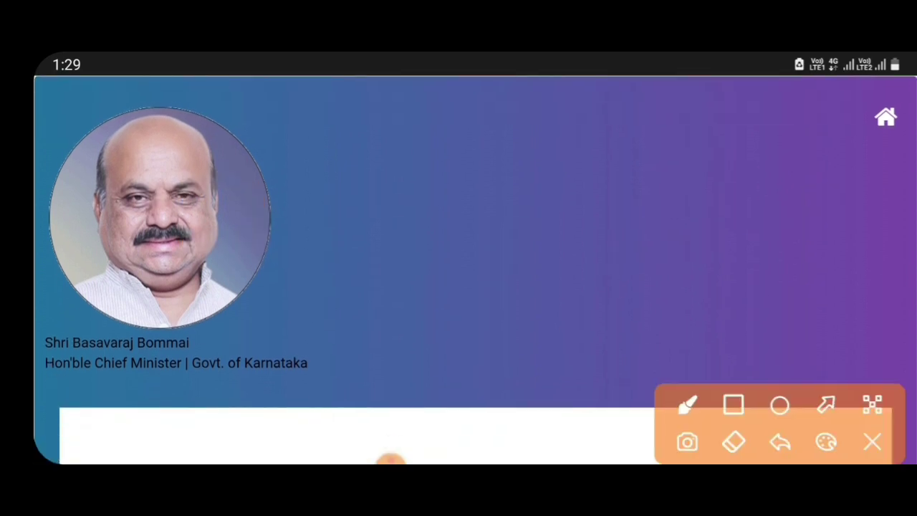
drag(78, 188, 185, 311)
mouse_move(113, 257)
mouse_down()
mouse_move(255, 209)
mouse_move(272, 244)
mouse_up()
drag(444, 104, 378, 279)
drag(529, 152, 628, 190)
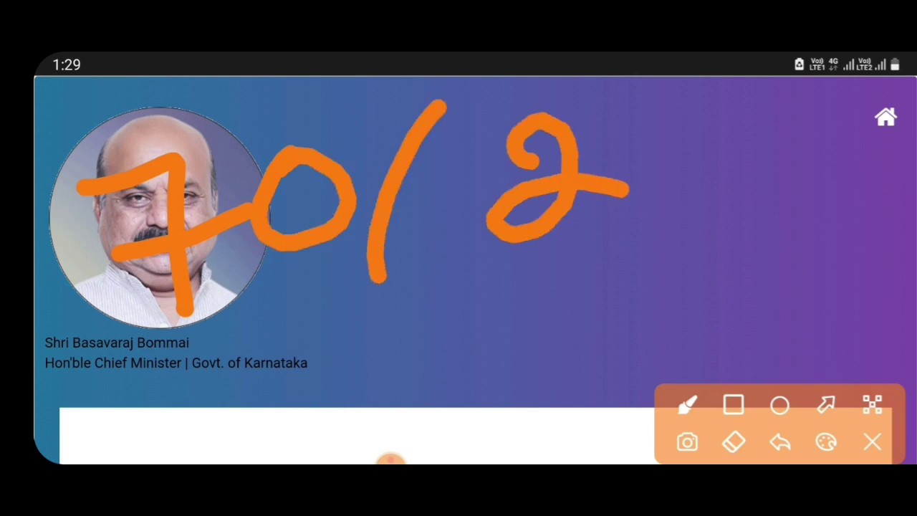
mouse_move(695, 109)
mouse_down()
mouse_move(622, 228)
mouse_move(734, 92)
mouse_up()
drag(277, 305, 308, 404)
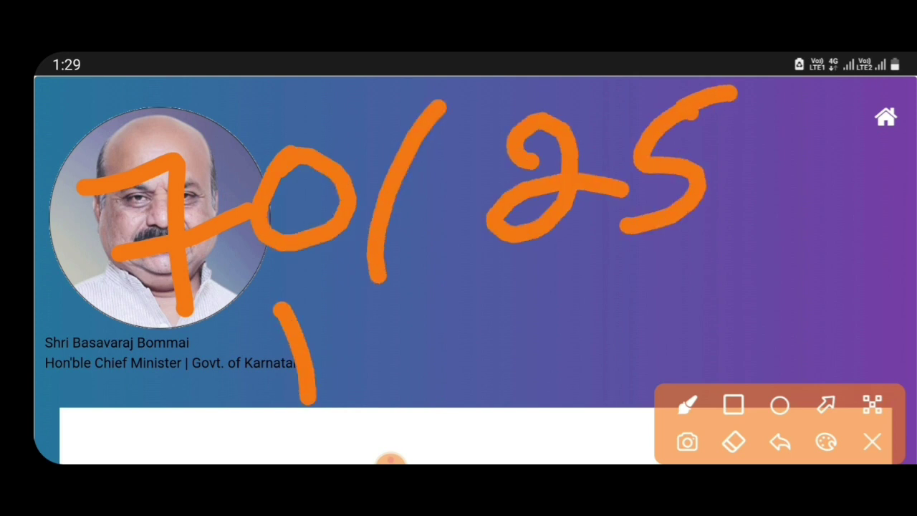
Write +15 = below 70/25.
drag(258, 364, 347, 344)
drag(395, 310, 399, 390)
drag(485, 289, 463, 390)
drag(539, 315, 594, 294)
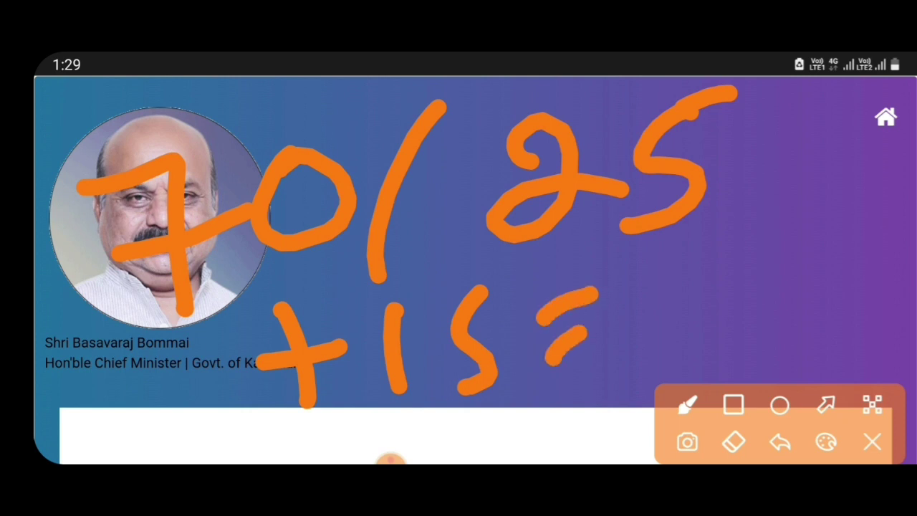
drag(550, 360, 606, 328)
click(746, 267)
Write the result 40 with 10 above it, then clear all markings.
mouse_move(745, 267)
mouse_down()
mouse_move(796, 283)
mouse_move(761, 330)
mouse_up()
drag(833, 241, 830, 236)
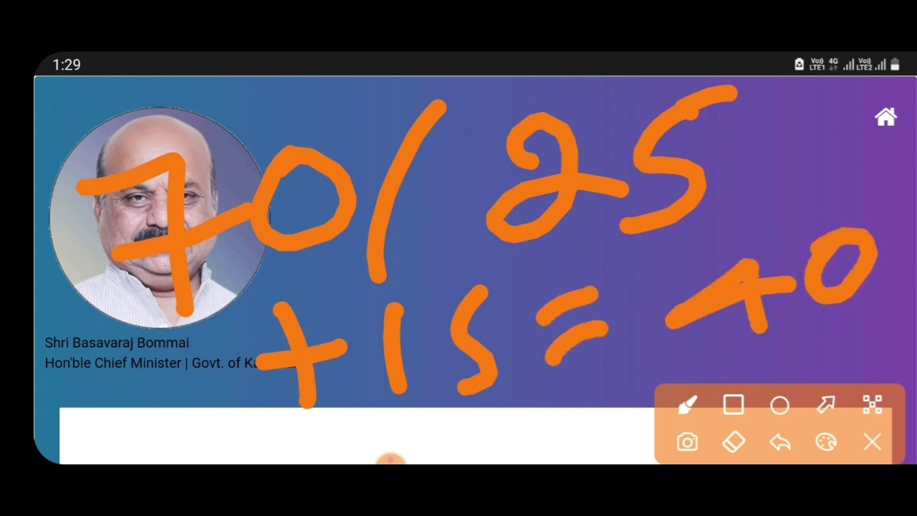
drag(734, 244, 846, 214)
drag(779, 144, 784, 223)
drag(824, 136, 823, 143)
click(896, 131)
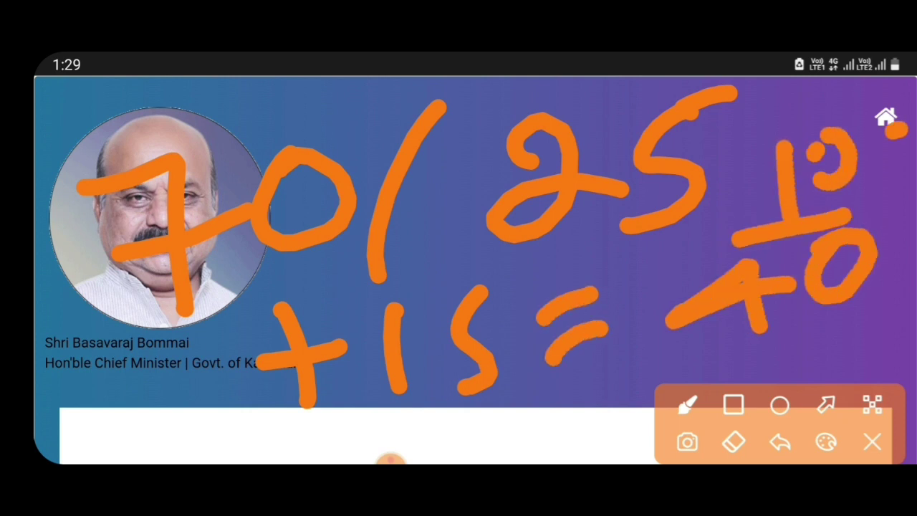
click(872, 442)
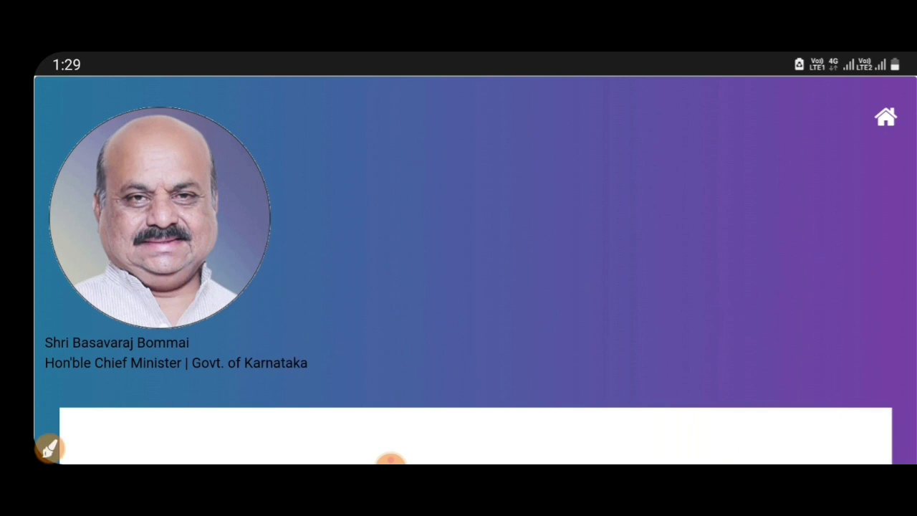